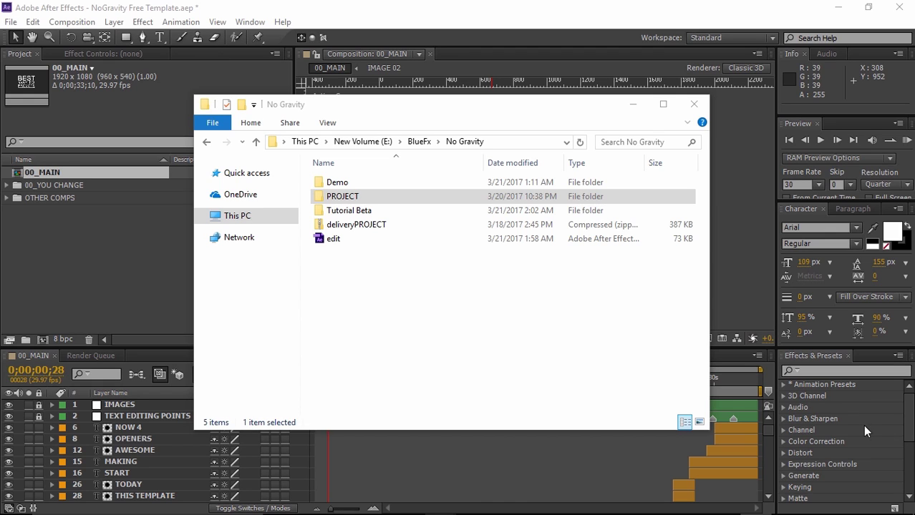
# - Open the PROJECT folder inside No Gravity in File Explorer, then go back to After Effects
pyautogui.click(372, 226)
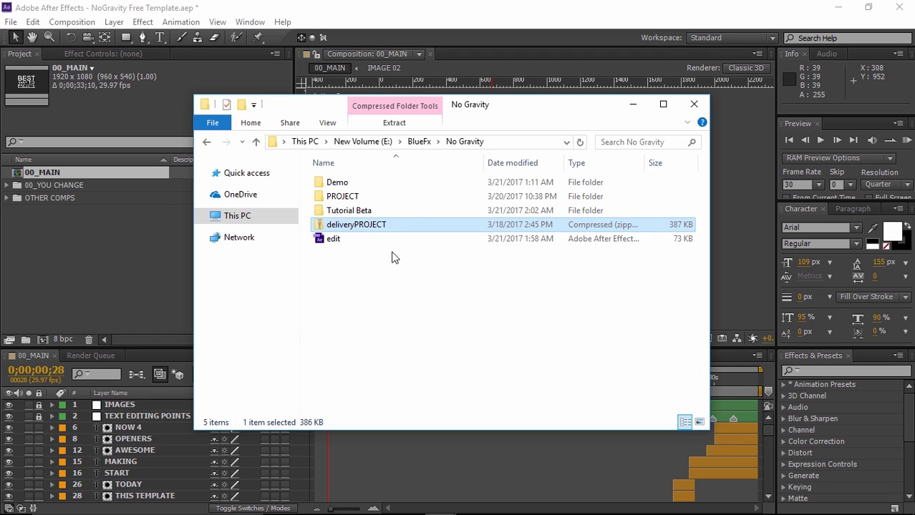
pyautogui.rightClick(379, 228)
pyautogui.doubleClick(367, 198)
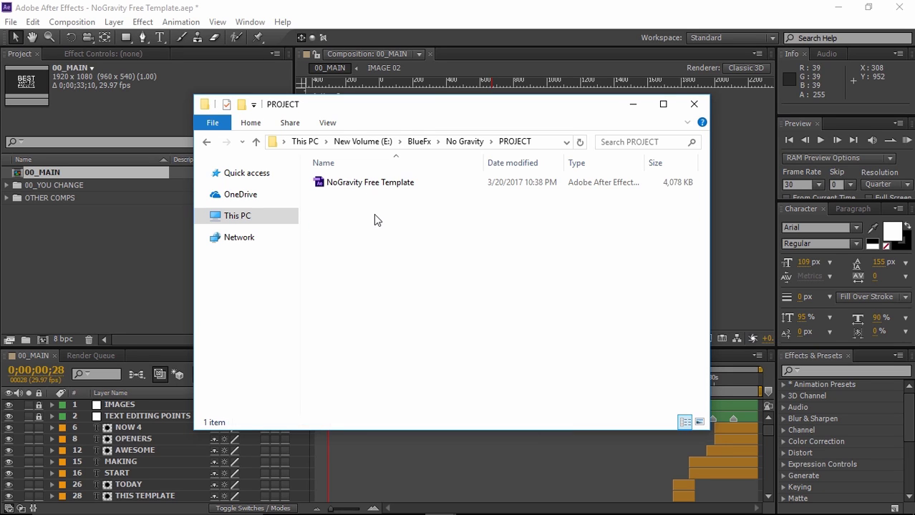
pyautogui.click(163, 240)
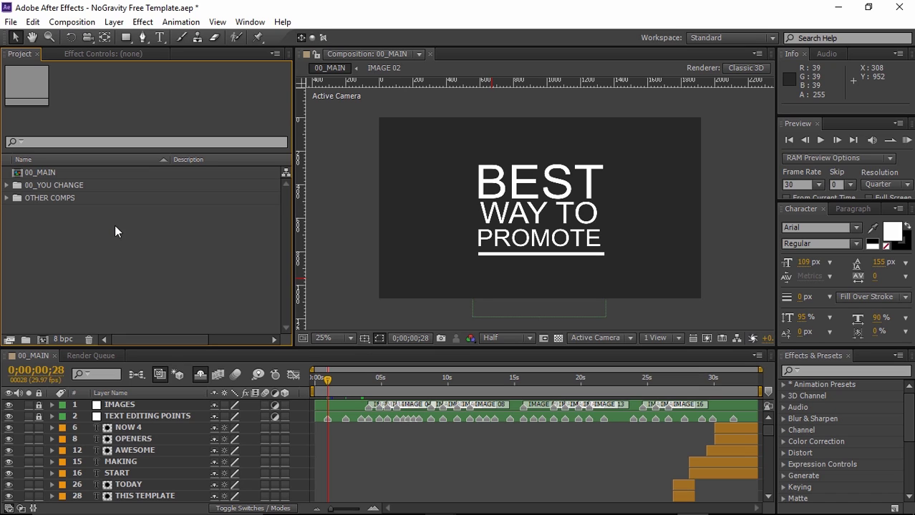
pyautogui.click(7, 184)
pyautogui.scroll(-1, 119, 234)
pyautogui.scroll(-3, 120, 241)
pyautogui.scroll(4, 120, 241)
pyautogui.click(7, 185)
# - Import the photos 01.jpg, 02.jpg and 03.jpg through File > Import > File
pyautogui.click(11, 21)
pyautogui.moveTo(51, 178)
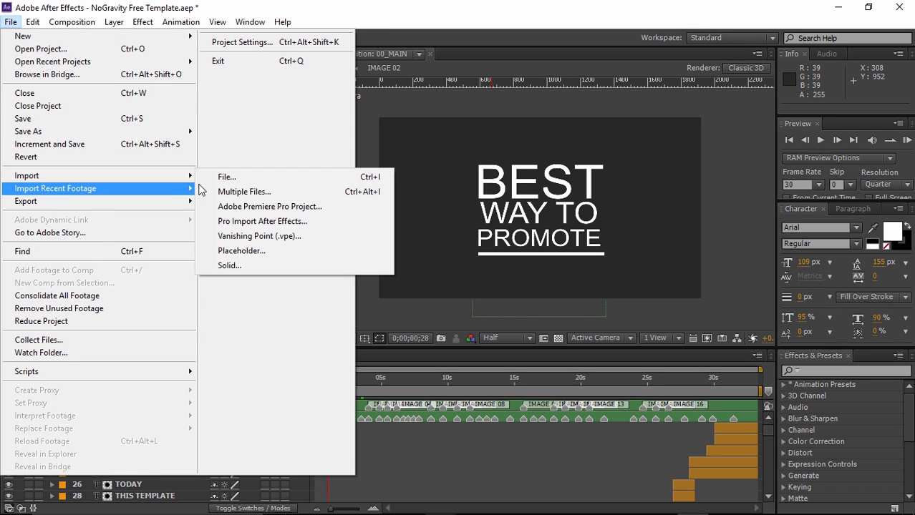
pyautogui.click(216, 177)
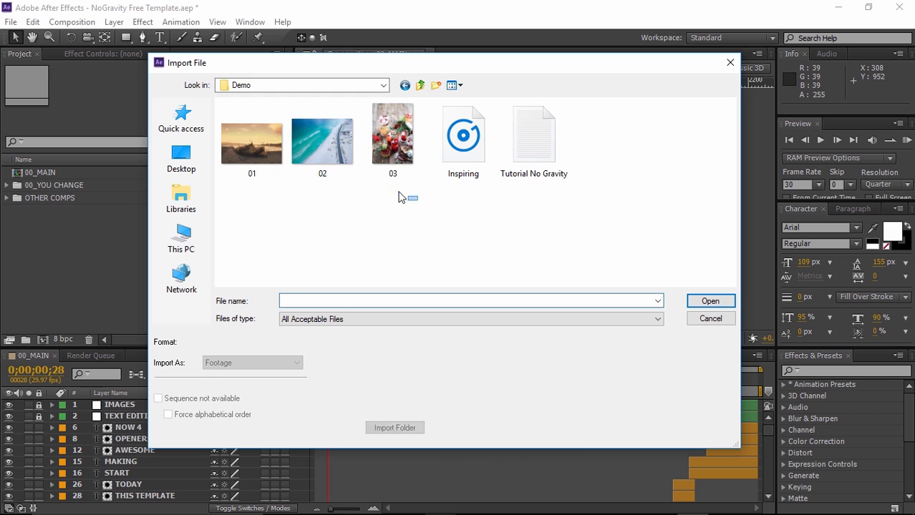
pyautogui.moveTo(417, 200); pyautogui.dragTo(250, 146)
pyautogui.click(708, 302)
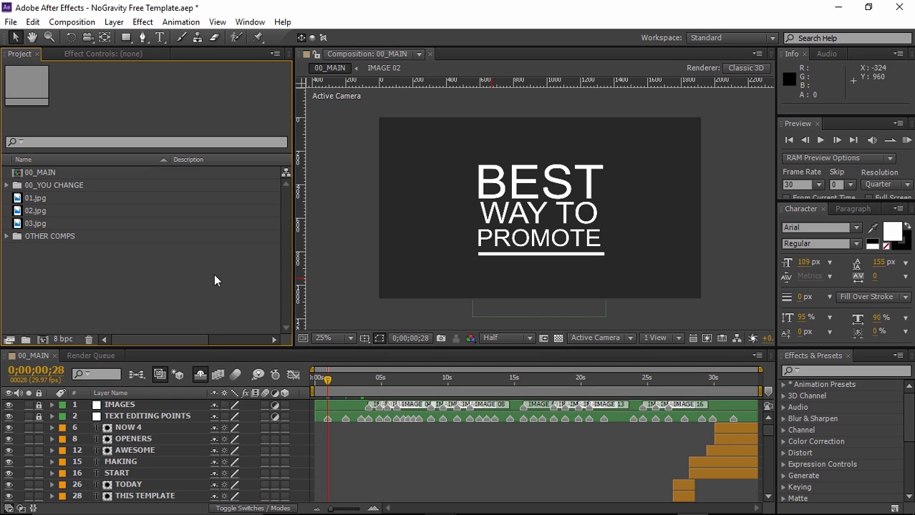
# - Open the IMAGE 01 composition and add 01.jpg as a layer in its timeline
pyautogui.click(8, 186)
pyautogui.doubleClick(62, 187)
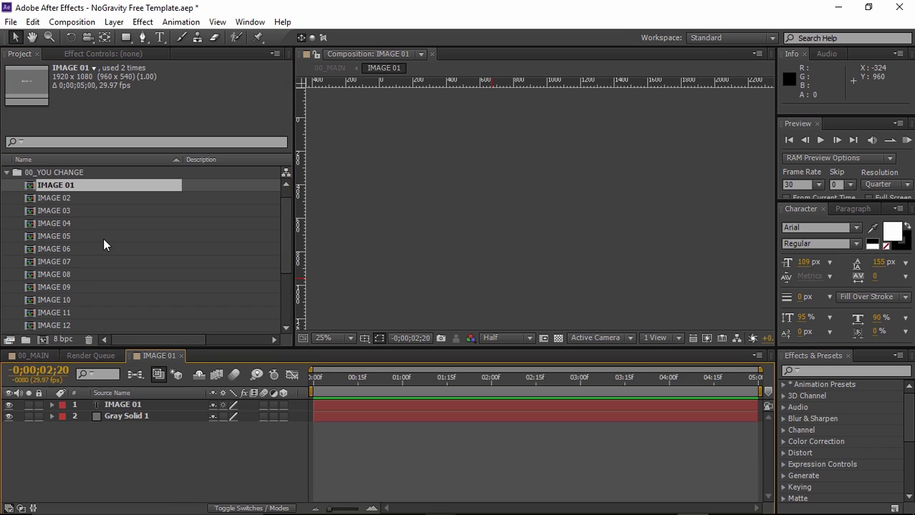
pyautogui.scroll(-3, 119, 244)
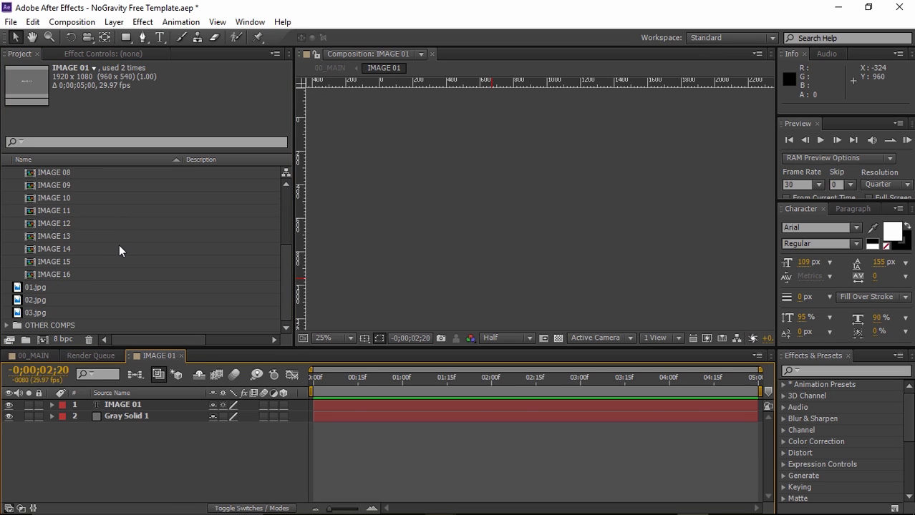
pyautogui.click(47, 287)
pyautogui.moveTo(63, 290); pyautogui.dragTo(113, 410)
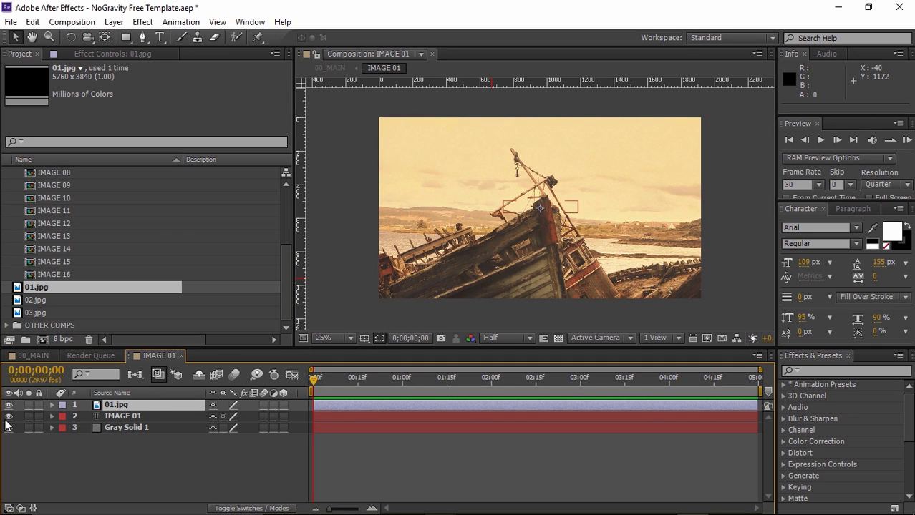
# - Hide the IMAGE 01 and Gray Solid 1 layers and scale 01.jpg to 36%
pyautogui.moveTo(9, 427); pyautogui.dragTo(8, 416)
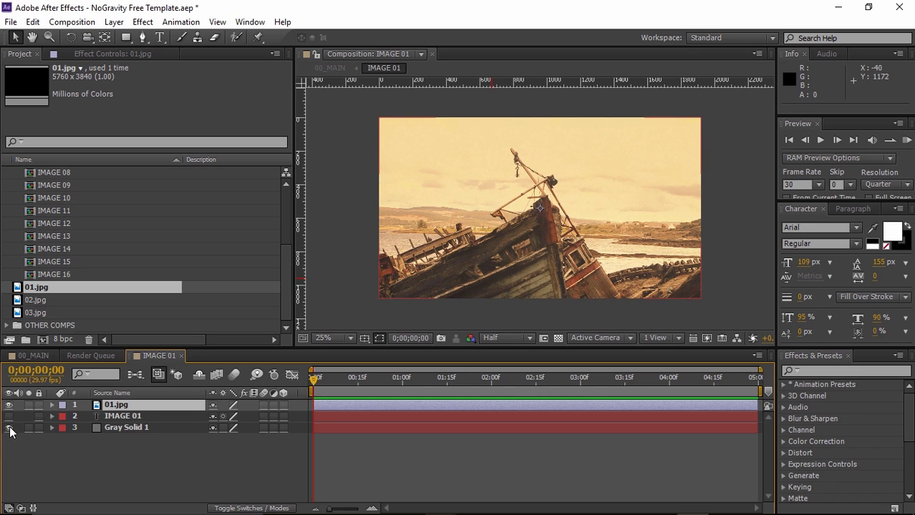
pyautogui.click(128, 405)
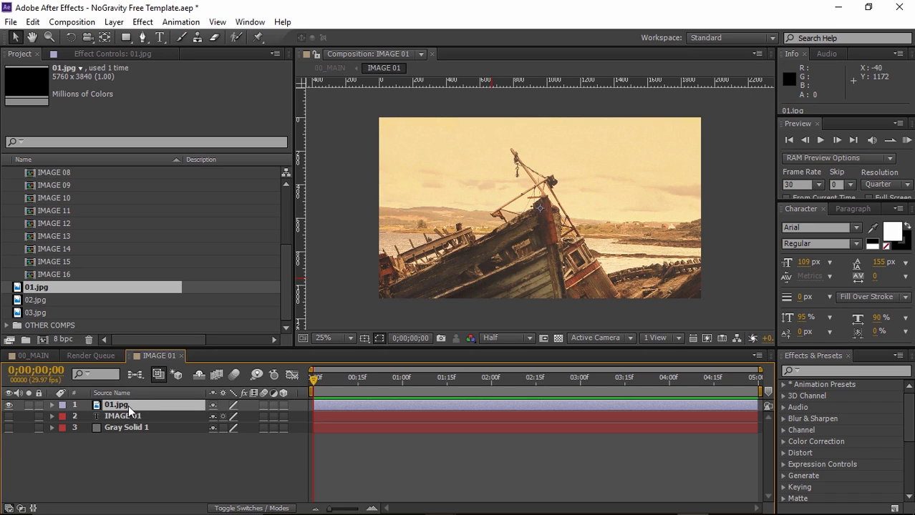
pyautogui.press('s')
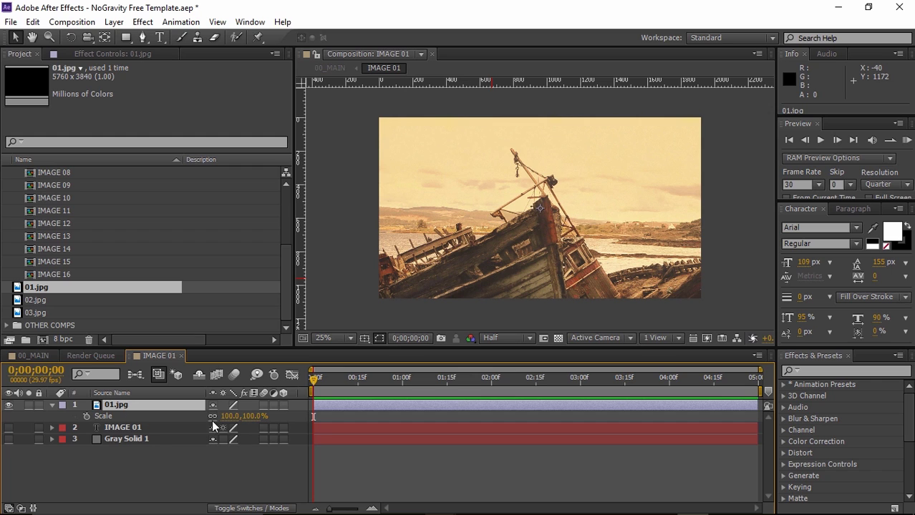
pyautogui.moveTo(231, 416); pyautogui.dragTo(182, 416)
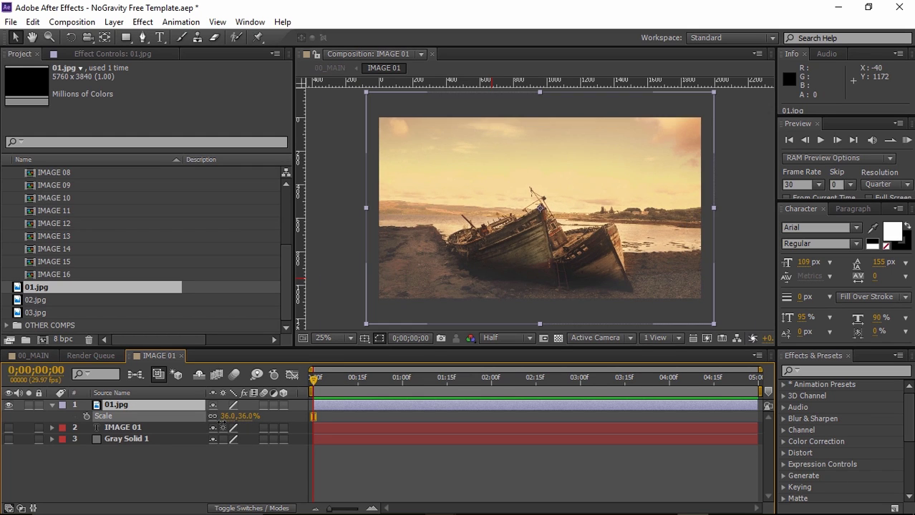
pyautogui.click(210, 460)
pyautogui.click(108, 417)
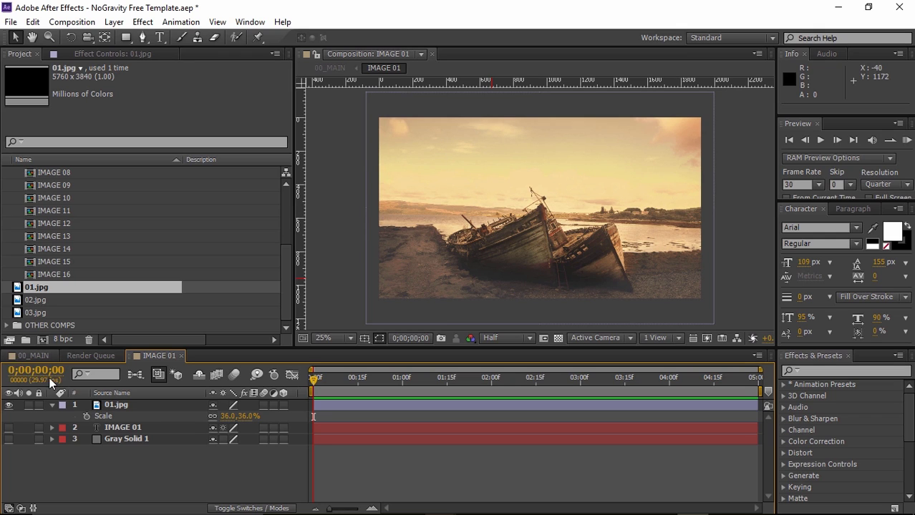
# - Switch to the 00_MAIN composition and move the current time to 0;00;01;06
pyautogui.click(29, 355)
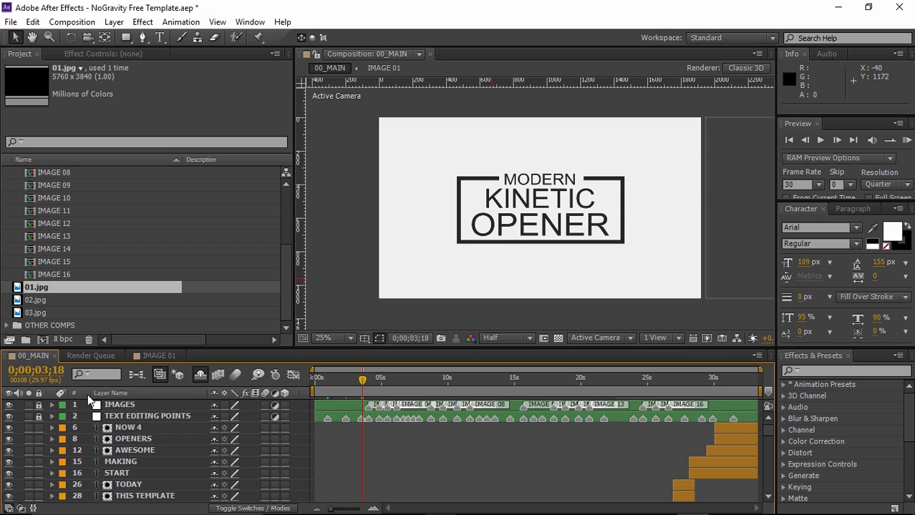
pyautogui.click(331, 382)
pyautogui.scroll(-10, 331, 382)
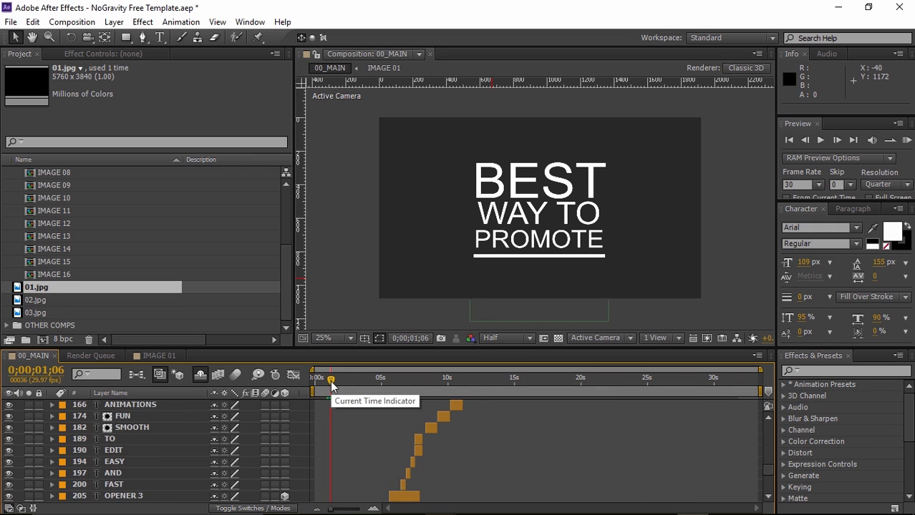
pyautogui.scroll(-5, 331, 385)
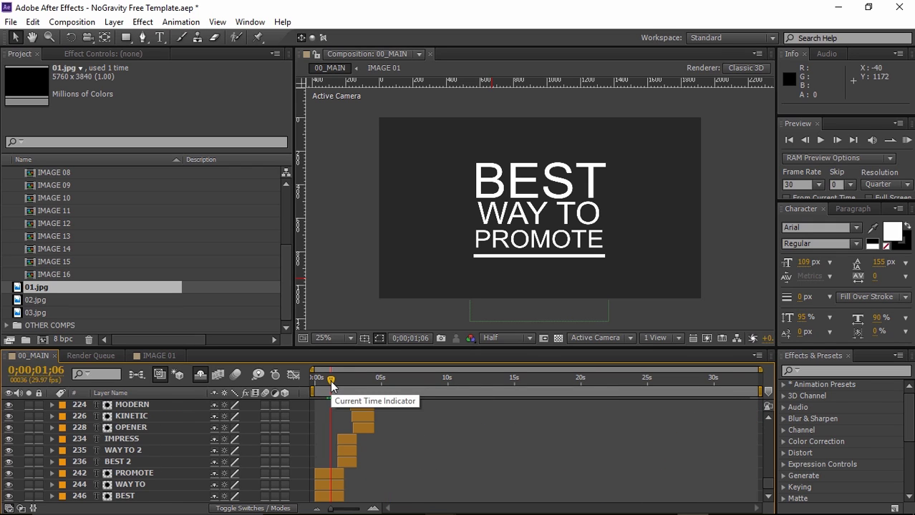
# - Replace the title's PROMOTE line with 'YOUR TEXT'
pyautogui.doubleClick(153, 473)
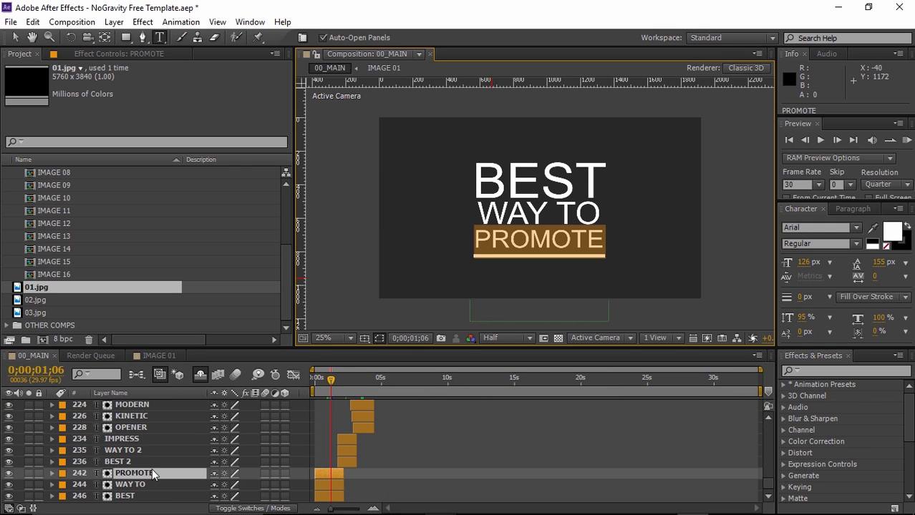
pyautogui.write('YOUR TEXT')
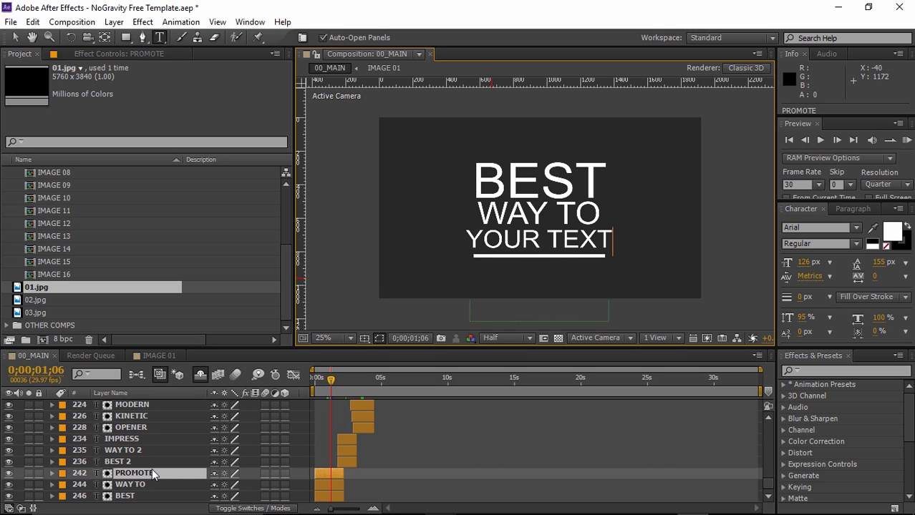
pyautogui.scroll(8, 439, 465)
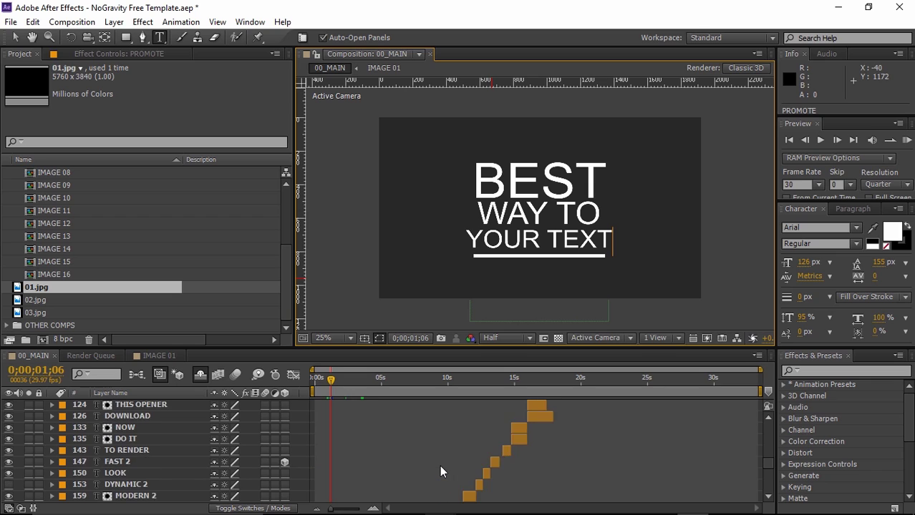
pyautogui.scroll(10, 440, 466)
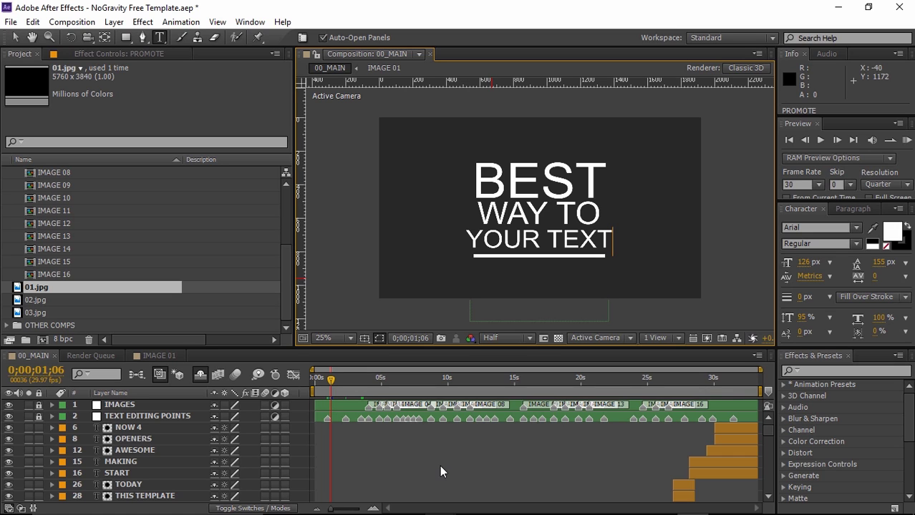
# - Commit the 'BEST WAY TO YOUR TEXT' title edit and play a preview of the animation
pyautogui.moveTo(385, 513)
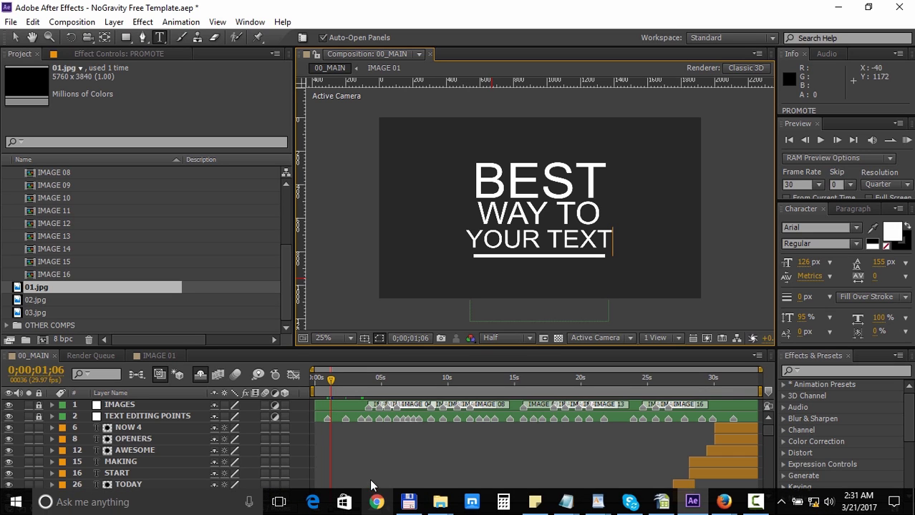
pyautogui.press('=')
pyautogui.press('=')
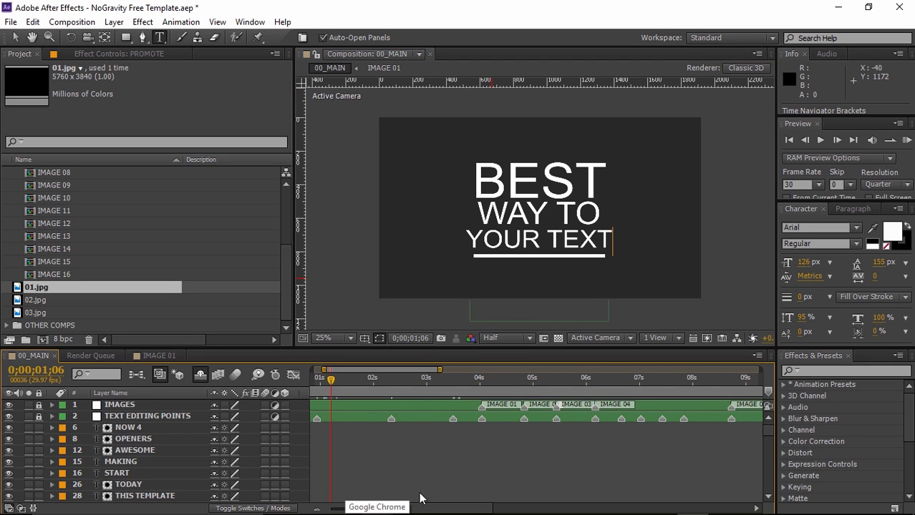
pyautogui.hscroll(-2, 444, 480)
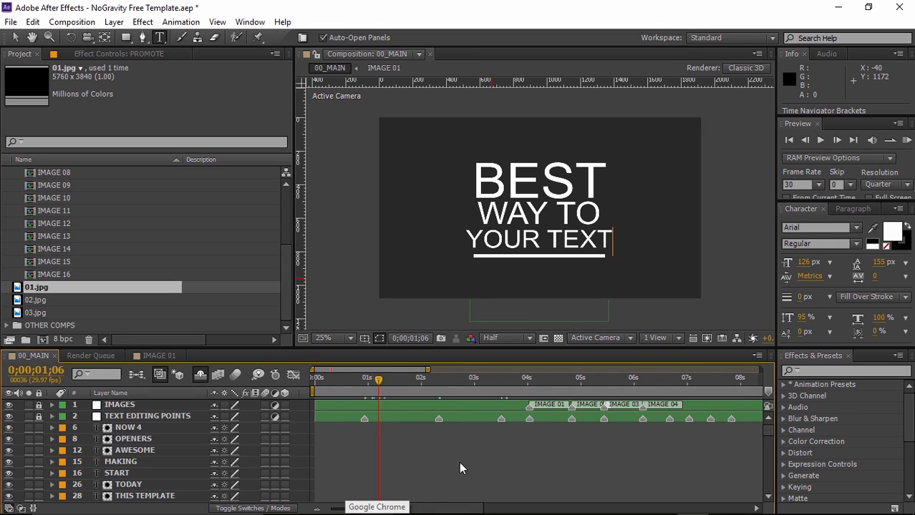
pyautogui.write('k')
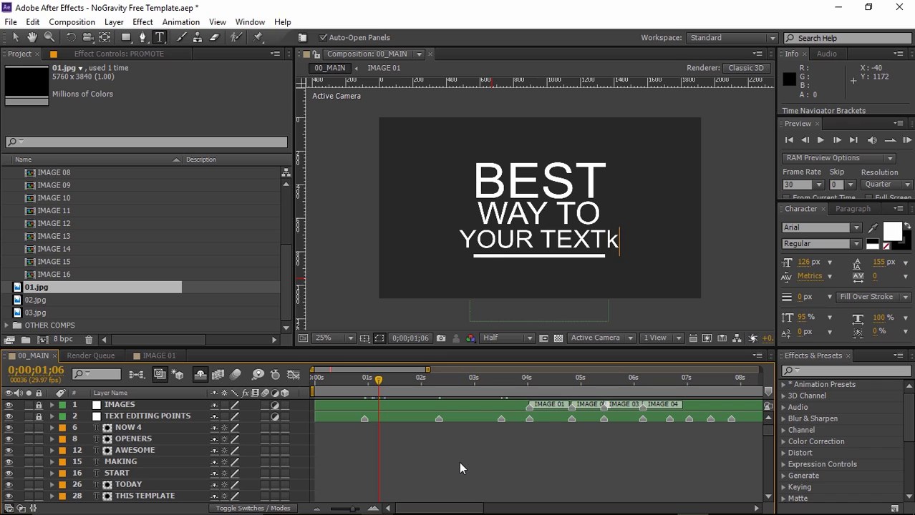
pyautogui.press('BackSpace')
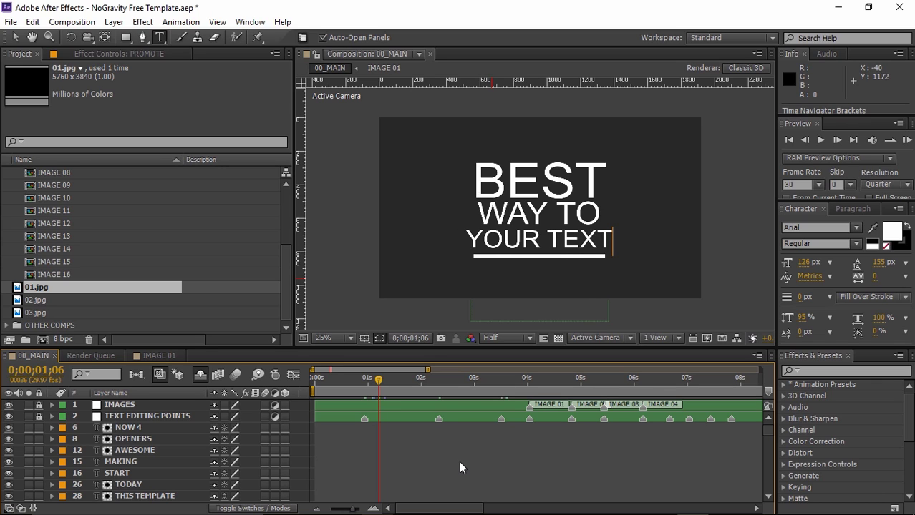
pyautogui.press('Escape')
pyautogui.press('space')
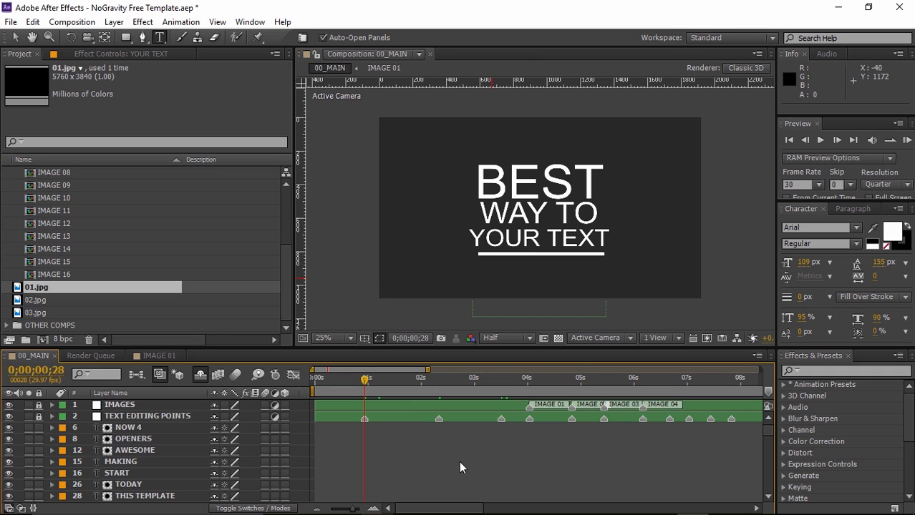
# - Import Inspiring.mp3 and drag it into the 00_MAIN timeline above the other layers
pyautogui.scroll(3, 232, 226)
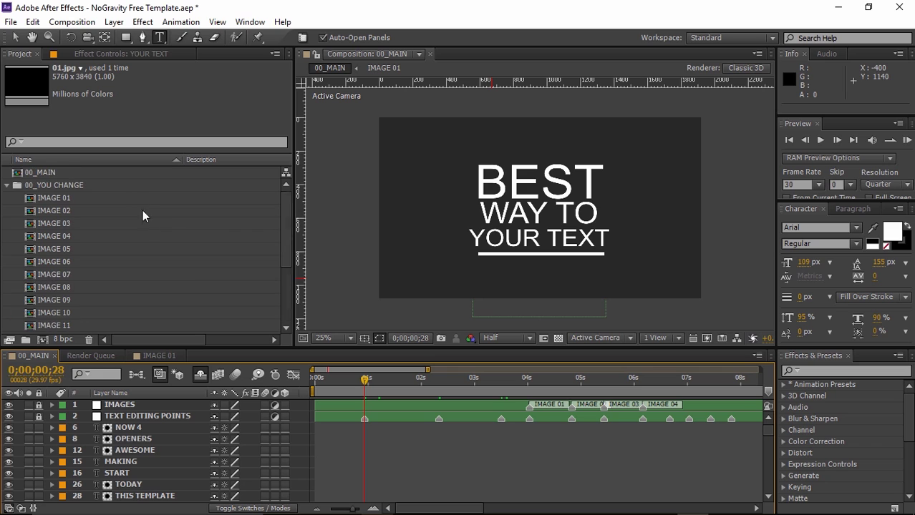
pyautogui.click(8, 186)
pyautogui.click(10, 21)
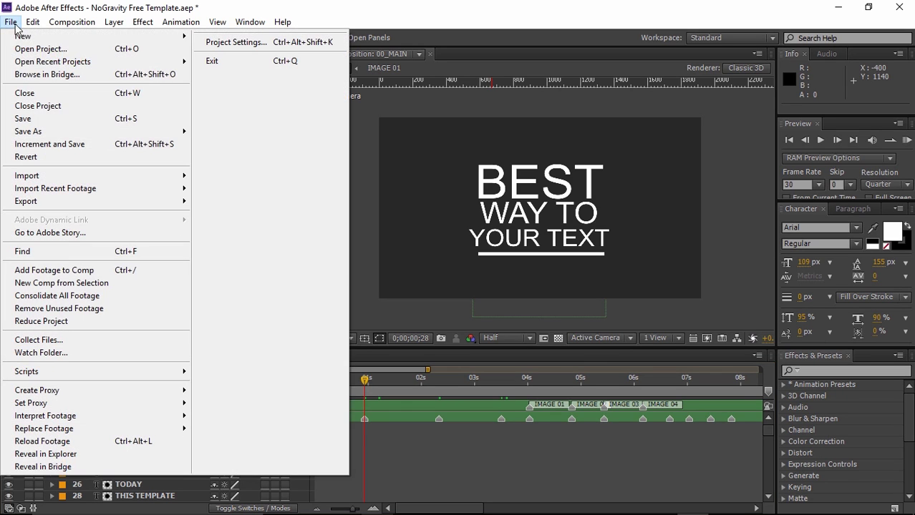
pyautogui.moveTo(60, 177)
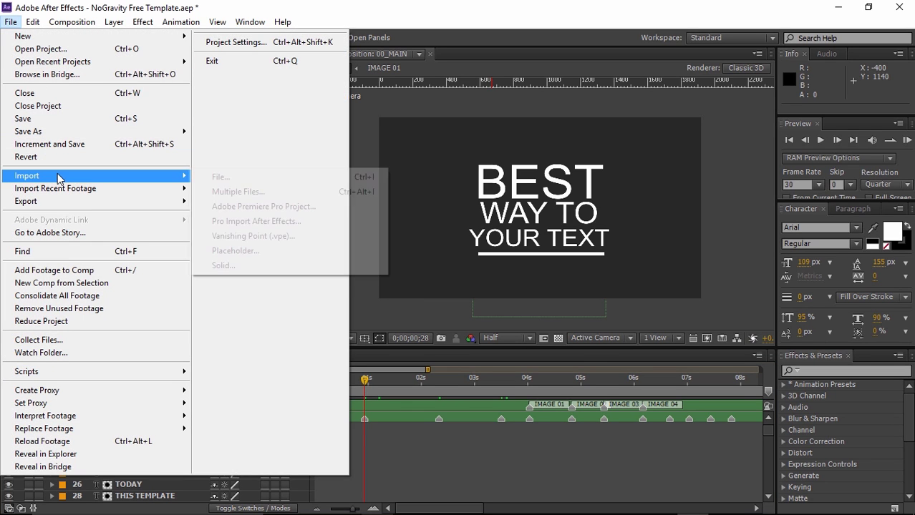
pyautogui.click(214, 178)
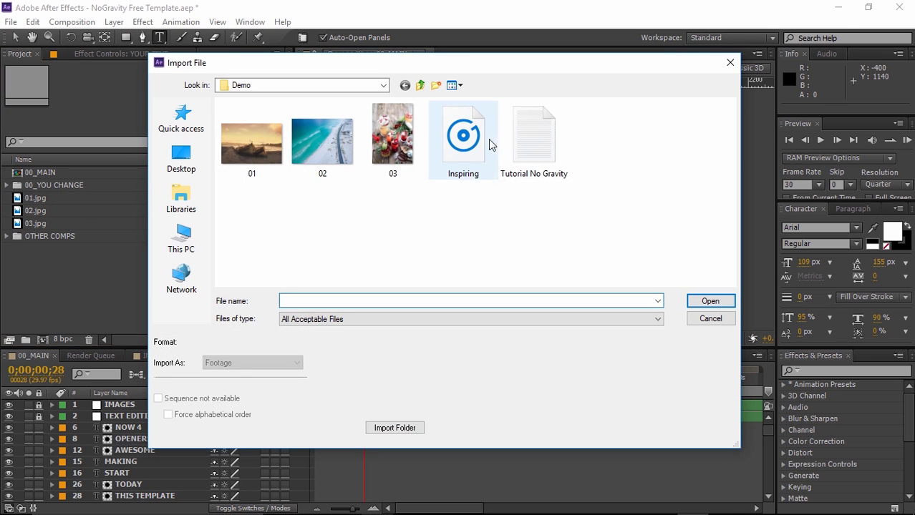
pyautogui.click(486, 159)
pyautogui.click(709, 301)
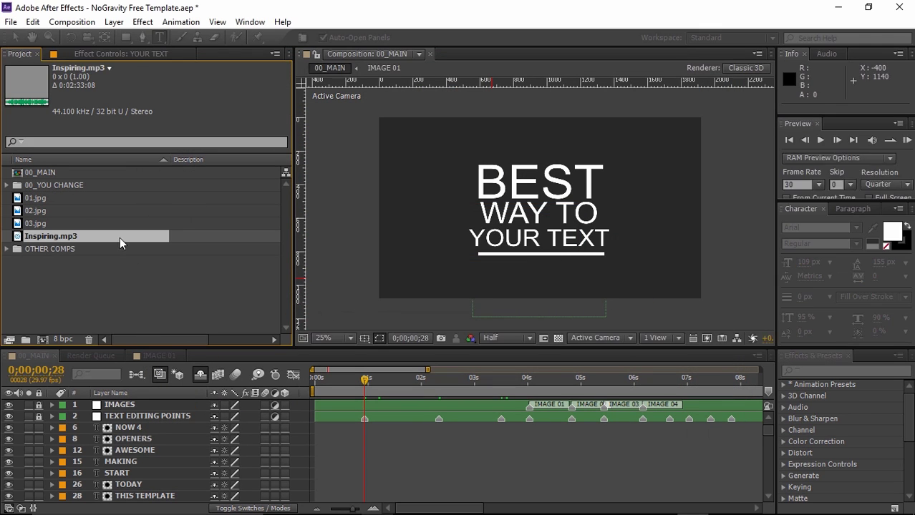
pyautogui.moveTo(119, 237); pyautogui.dragTo(150, 399)
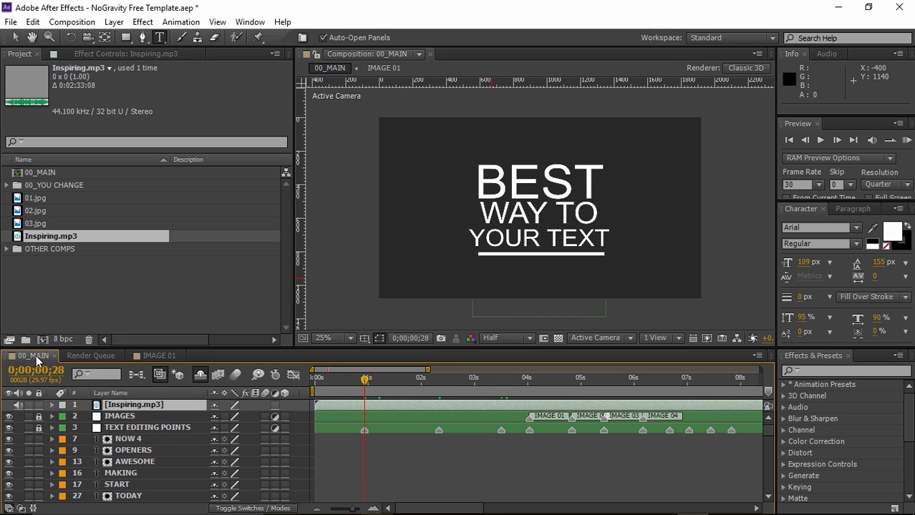
pyautogui.click(88, 22)
# - Add 00_MAIN to the Render Queue and change its output format to QuickTime
pyautogui.click(122, 122)
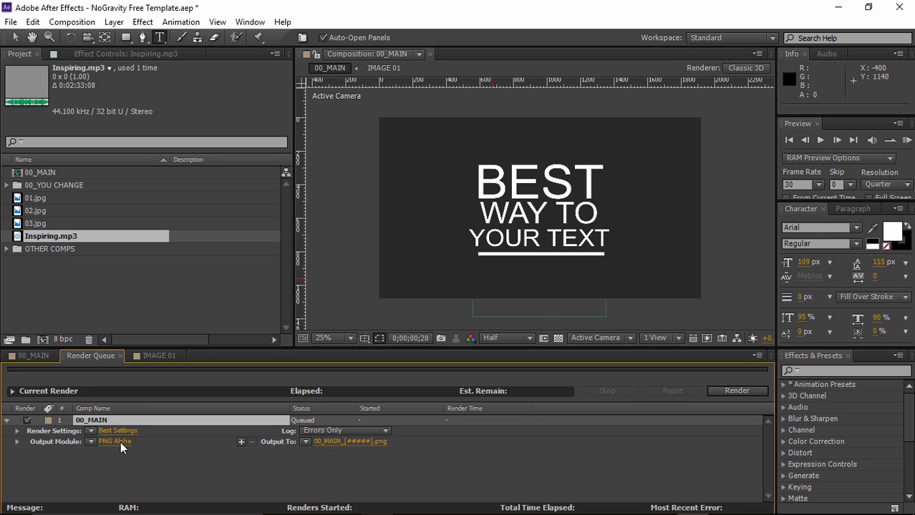
pyautogui.click(120, 441)
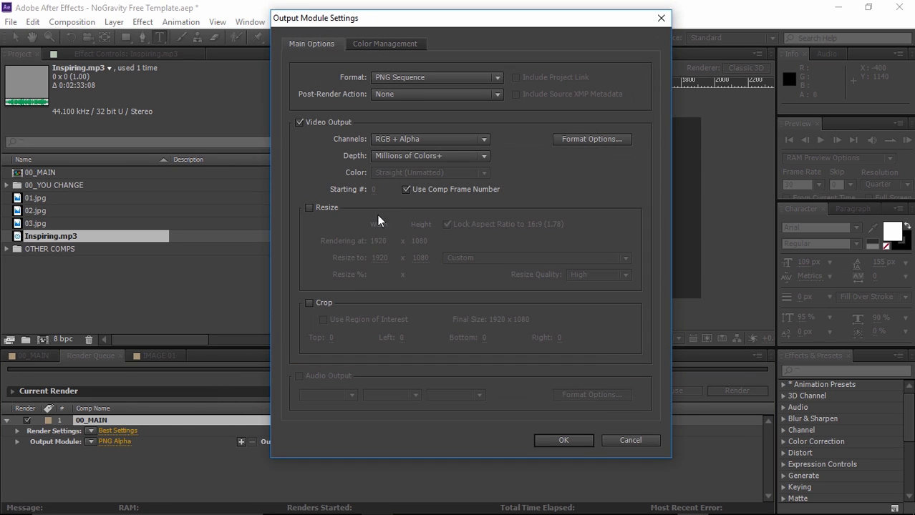
pyautogui.click(395, 78)
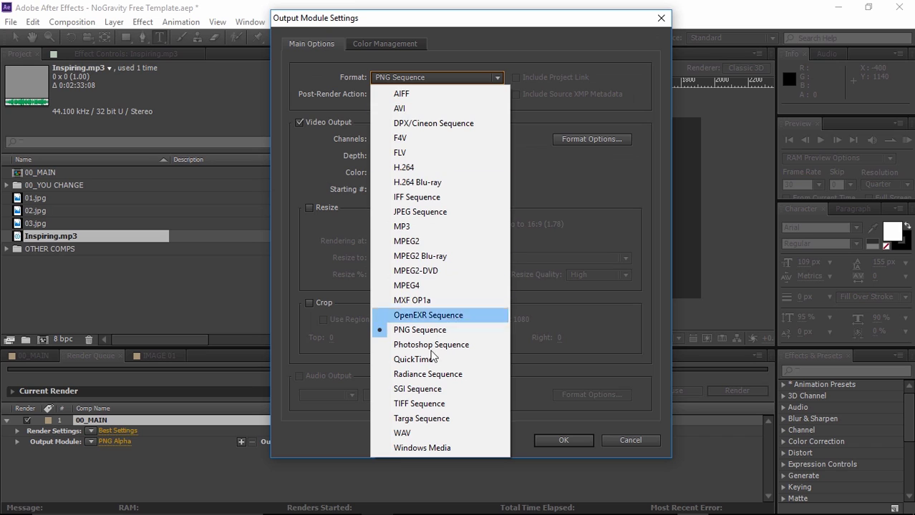
pyautogui.click(432, 359)
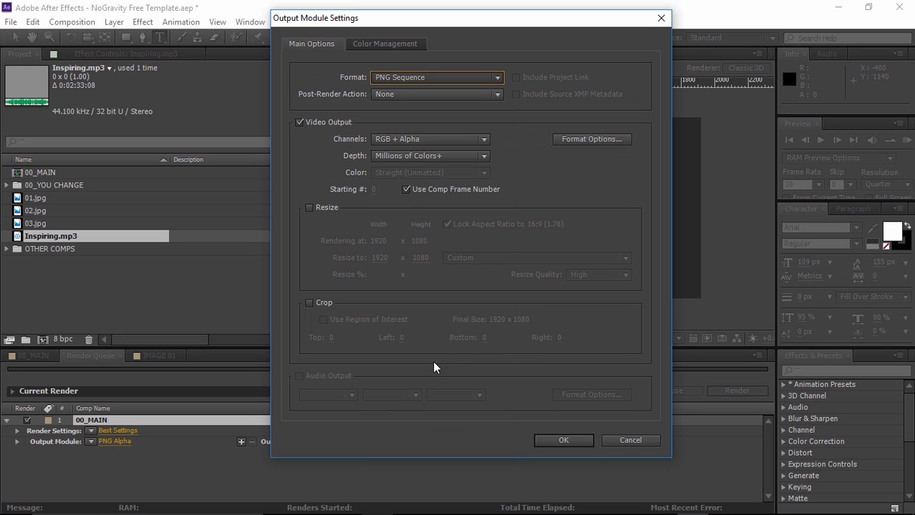
# - Use the Photo - JPEG video codec and include audio output in the movie
pyautogui.click(583, 139)
pyautogui.click(499, 97)
pyautogui.click(635, 387)
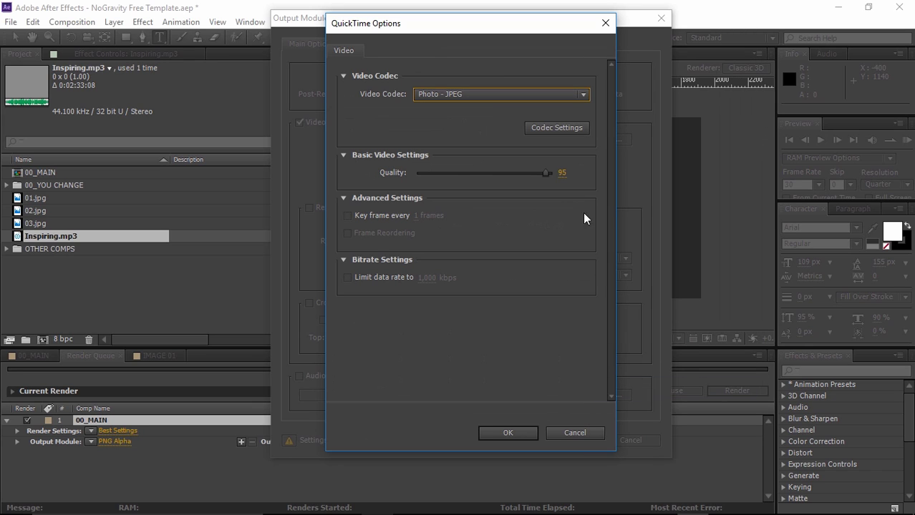
pyautogui.click(526, 432)
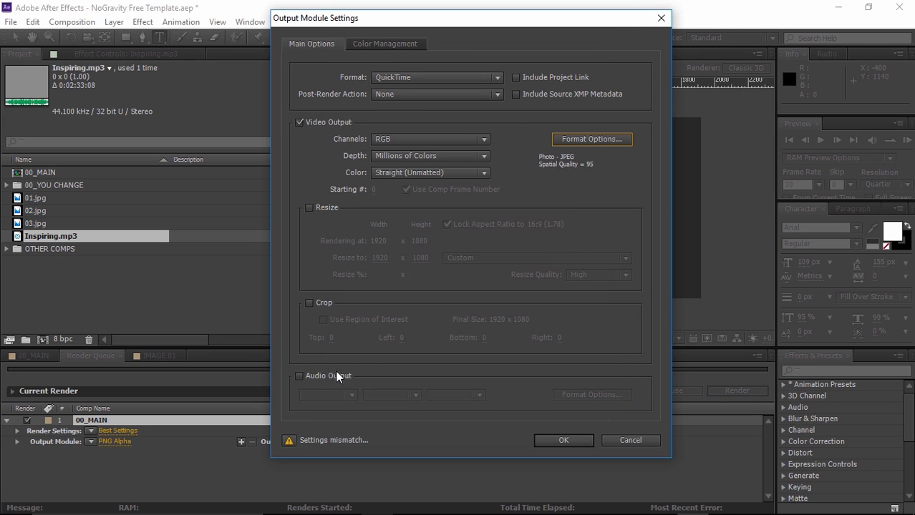
pyautogui.click(299, 377)
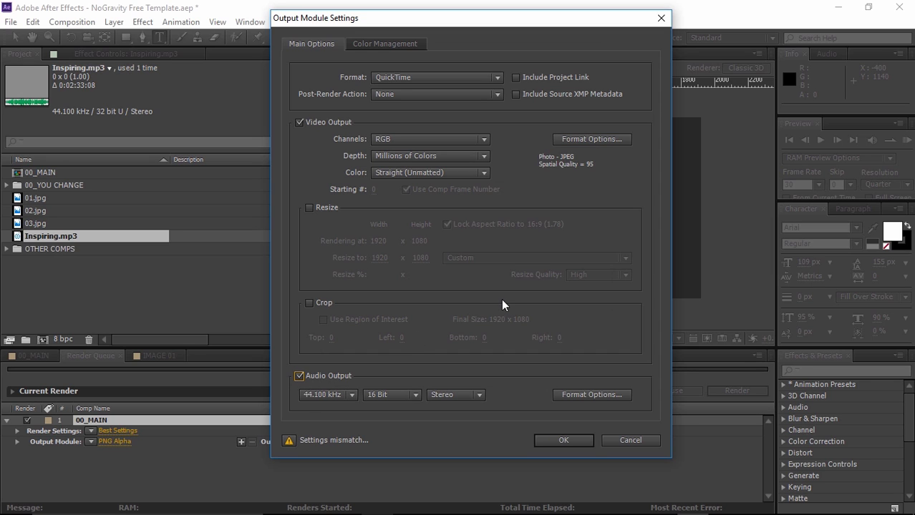
pyautogui.click(557, 439)
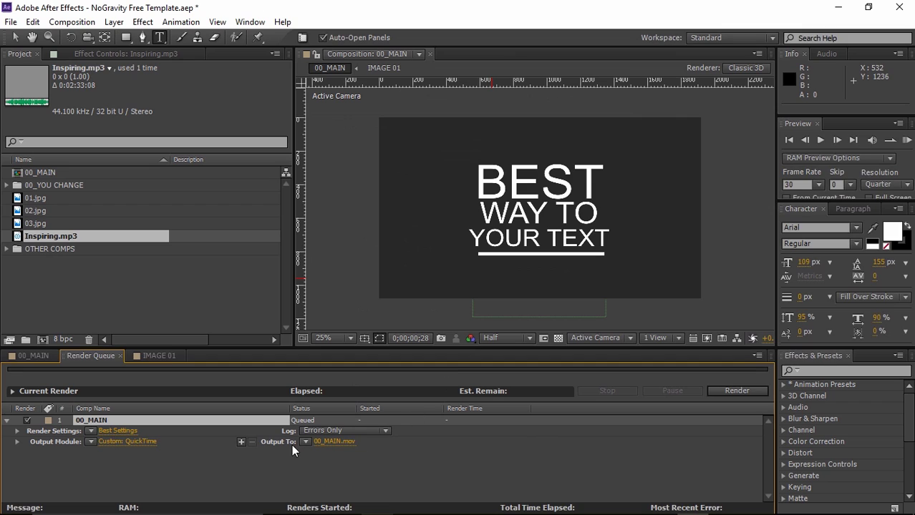